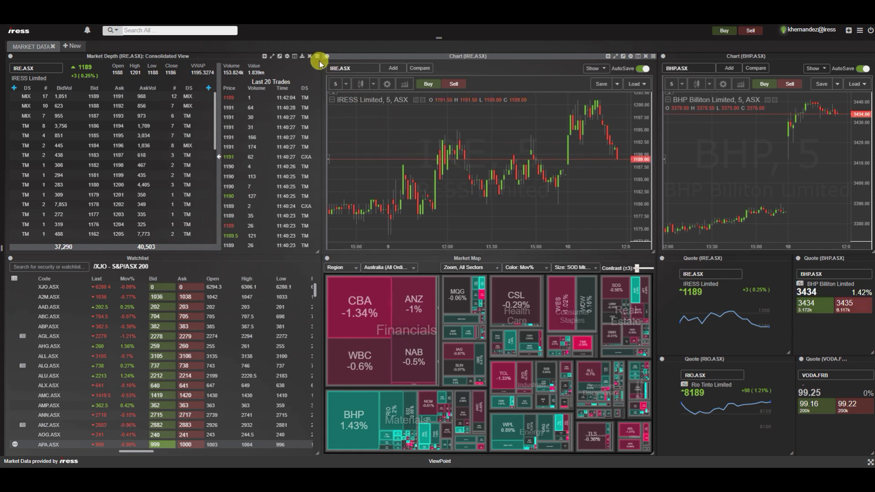
# Reveal the widget menu icon on the IRE.ASX Market Depth panel header.
pyautogui.moveTo(319, 56)
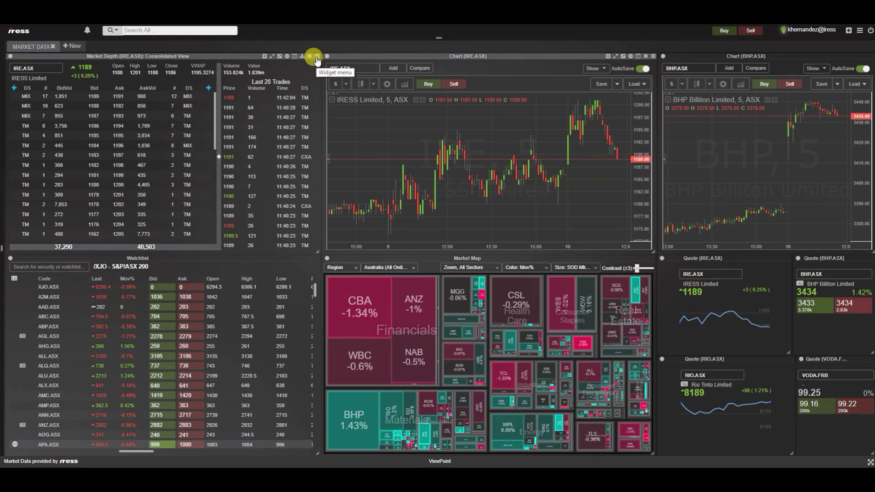
# Add a Market Depth widget, found by searching 'market', as a new tab beside IRE.ASX depth.
pyautogui.click(317, 59)
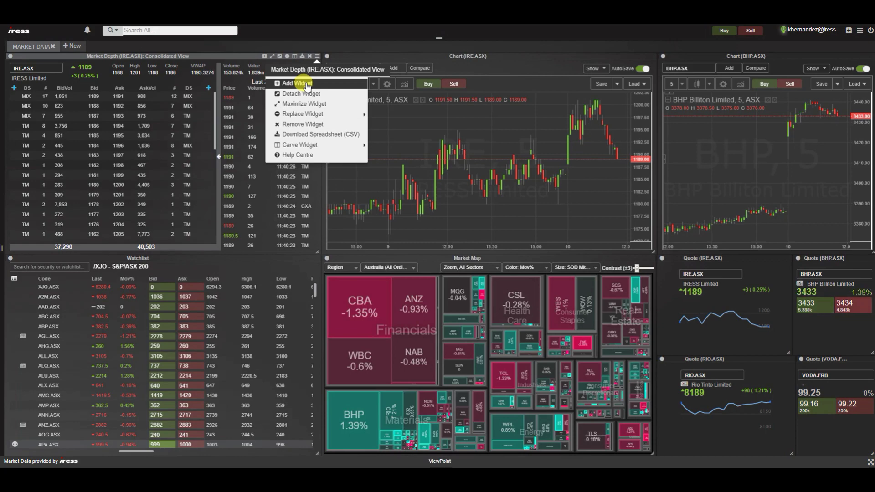
pyautogui.click(307, 84)
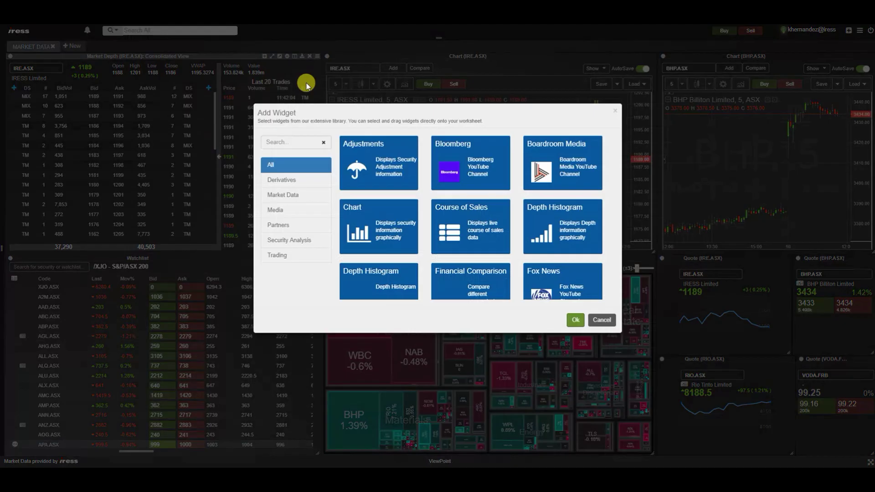
pyautogui.write('market')
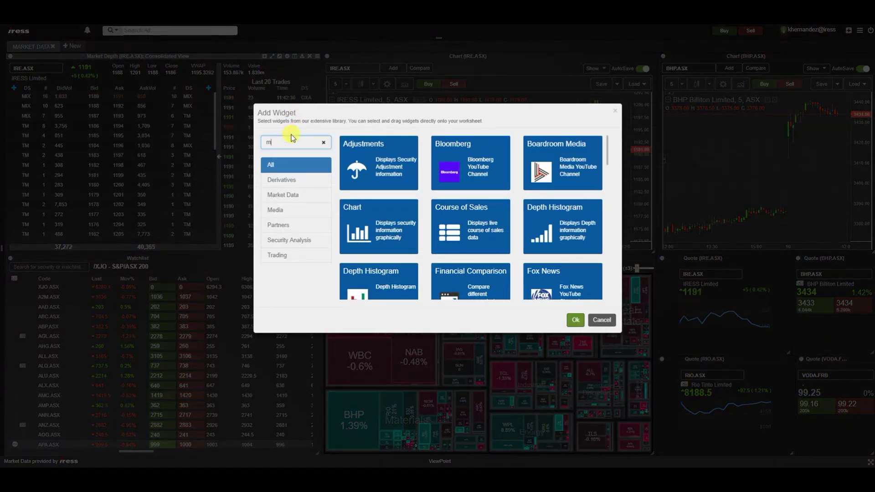
pyautogui.click(439, 139)
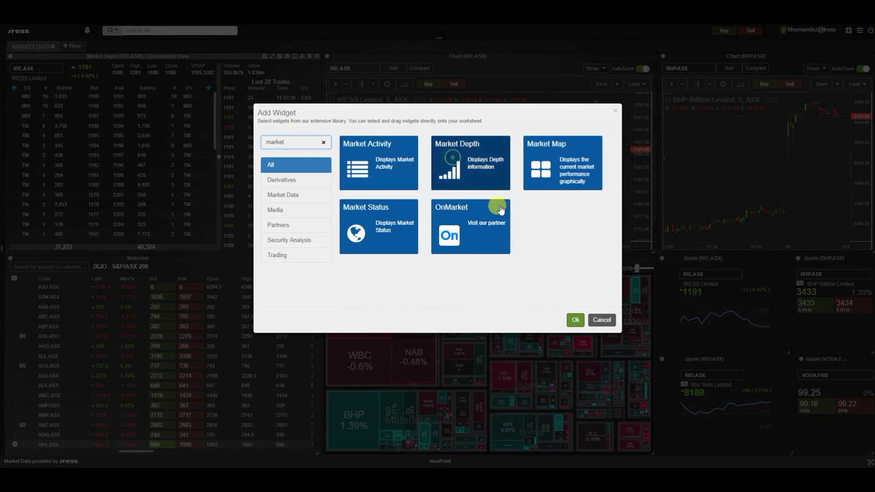
pyautogui.click(575, 320)
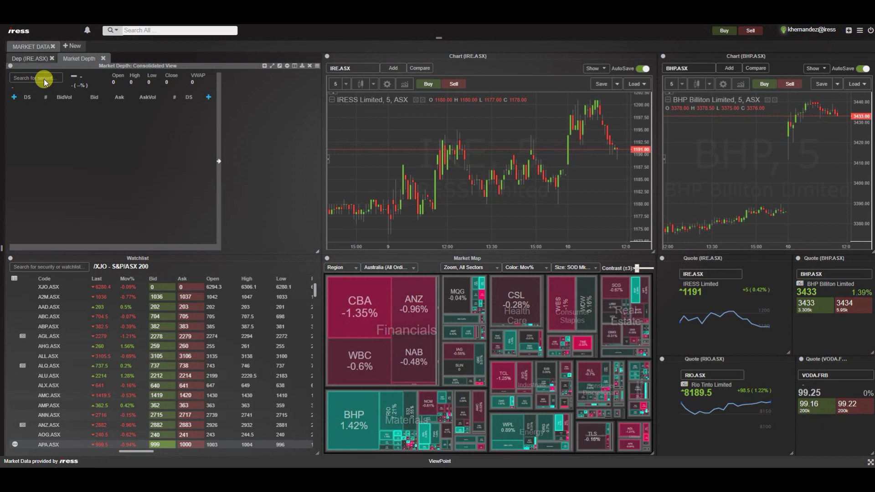
# Load BHP.ASX into the new depth tab, then compare the IRE.ASX and BHP.ASX tabs.
pyautogui.write('BHP.ASX')
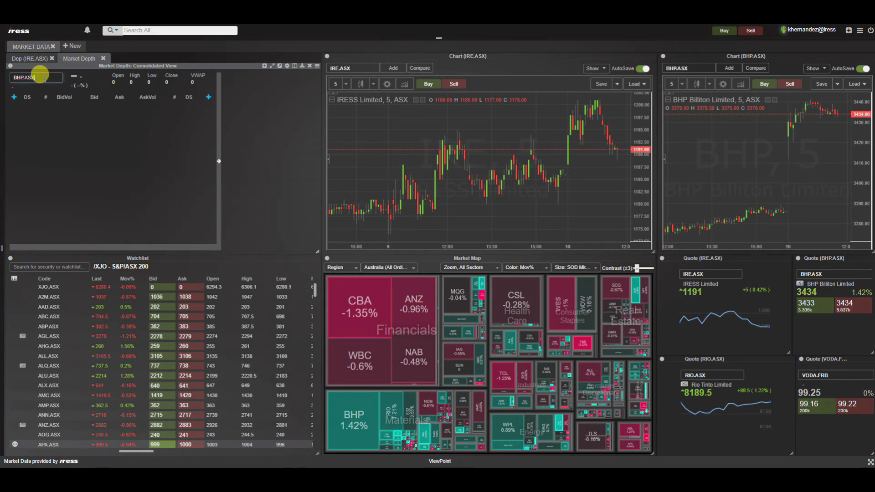
pyautogui.press('Return')
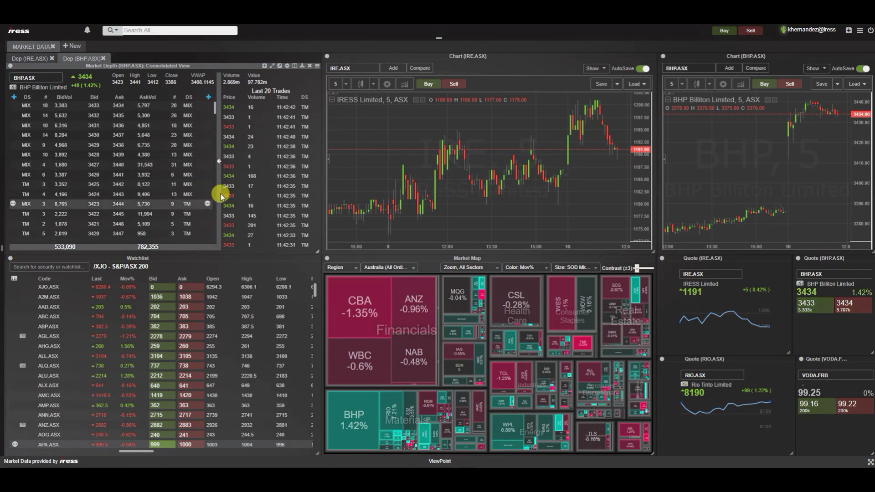
pyautogui.click(38, 61)
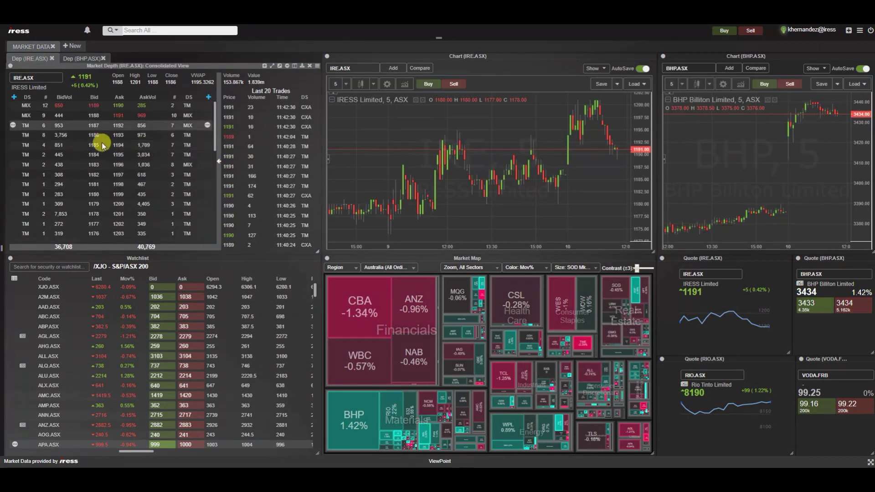
pyautogui.click(81, 59)
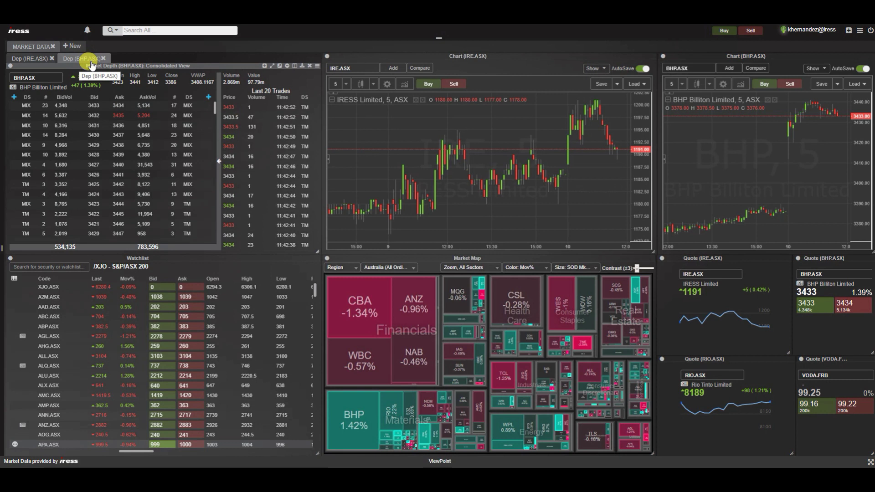
# Detach the Dep (IRE.ASX) widget into its own separate window.
pyautogui.click(44, 58)
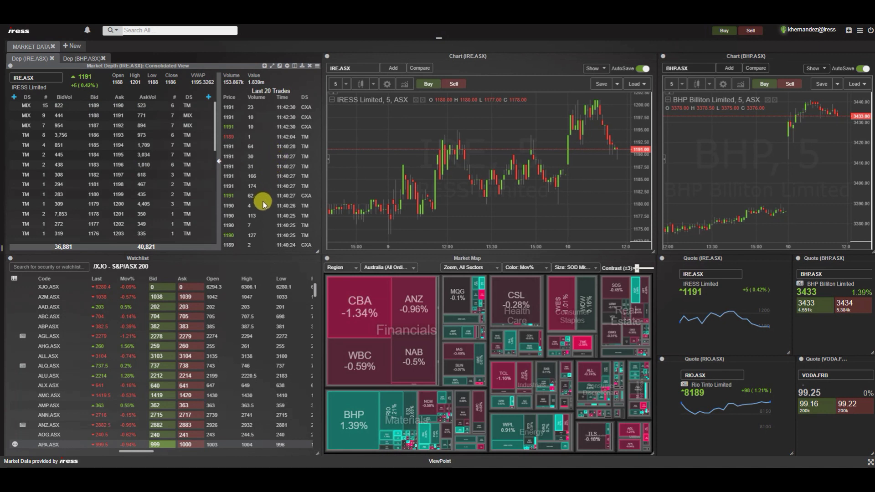
pyautogui.click(317, 66)
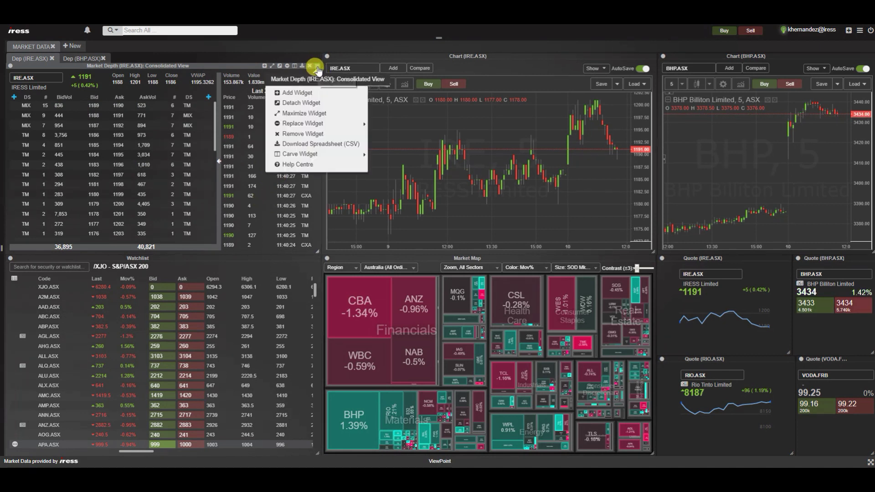
pyautogui.click(313, 105)
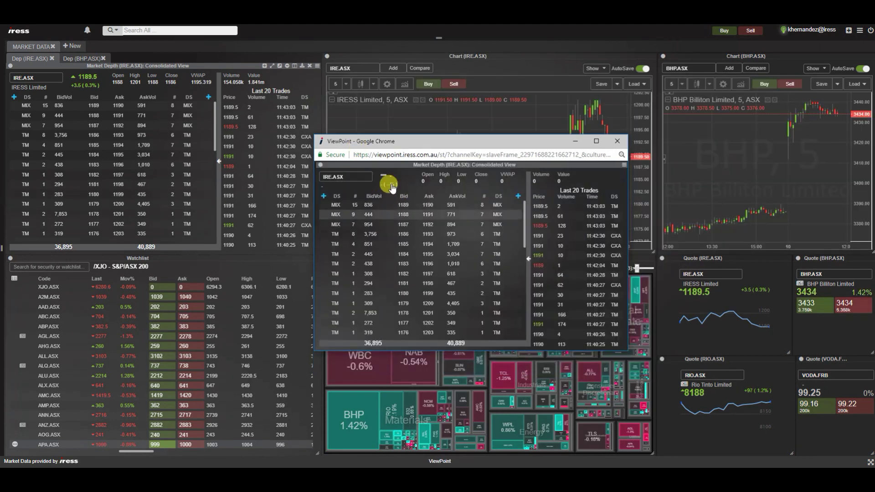
# Reposition the detached IRE.ASX depth window over the worksheet and enlarge it to show more rows.
pyautogui.moveTo(397, 146); pyautogui.dragTo(422, 89)
pyautogui.moveTo(648, 291); pyautogui.dragTo(670, 338)
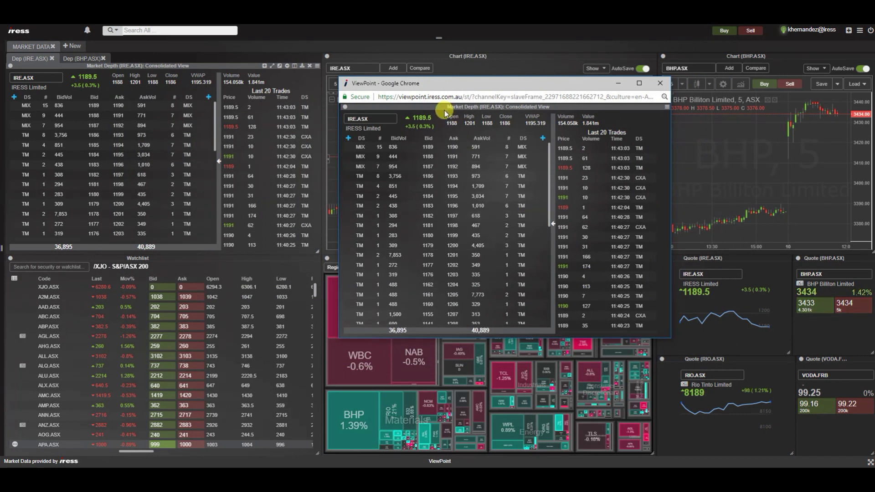
pyautogui.moveTo(450, 85); pyautogui.dragTo(435, 116)
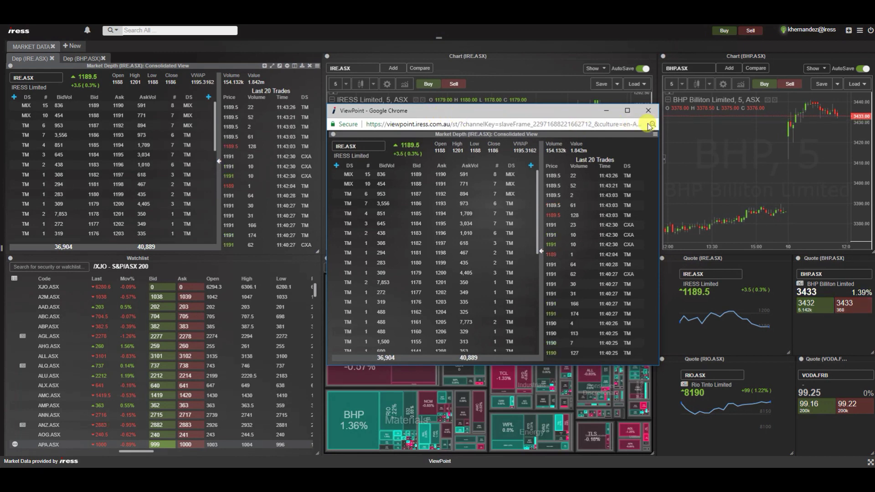
pyautogui.click(648, 110)
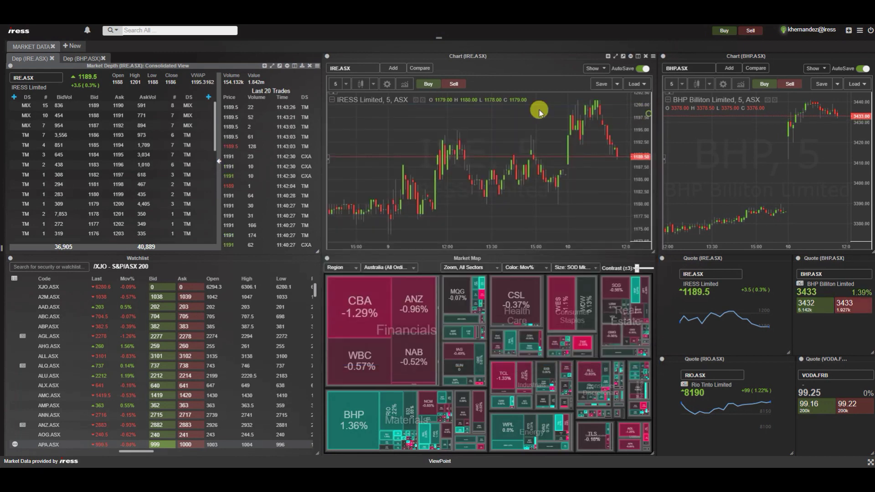
pyautogui.click(317, 65)
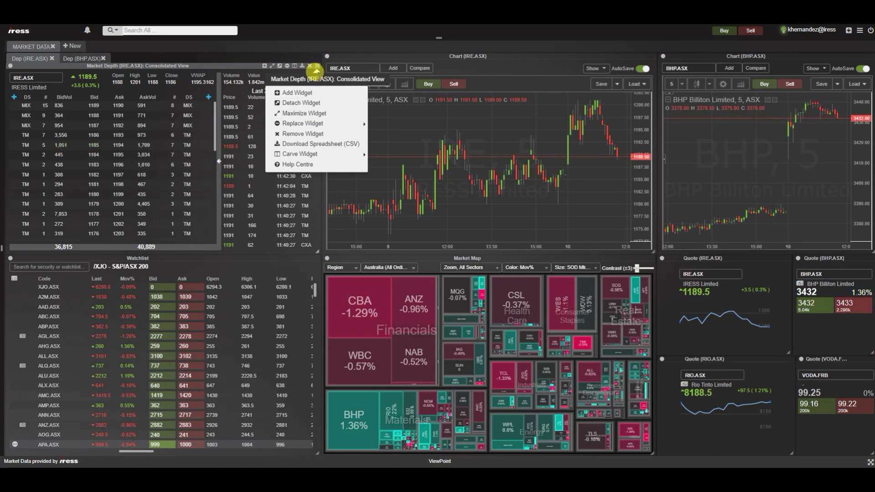
pyautogui.click(465, 65)
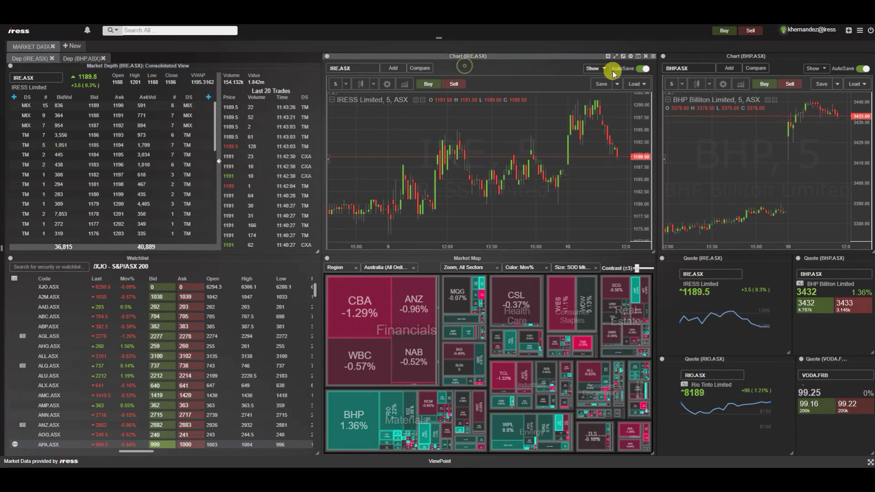
pyautogui.click(653, 56)
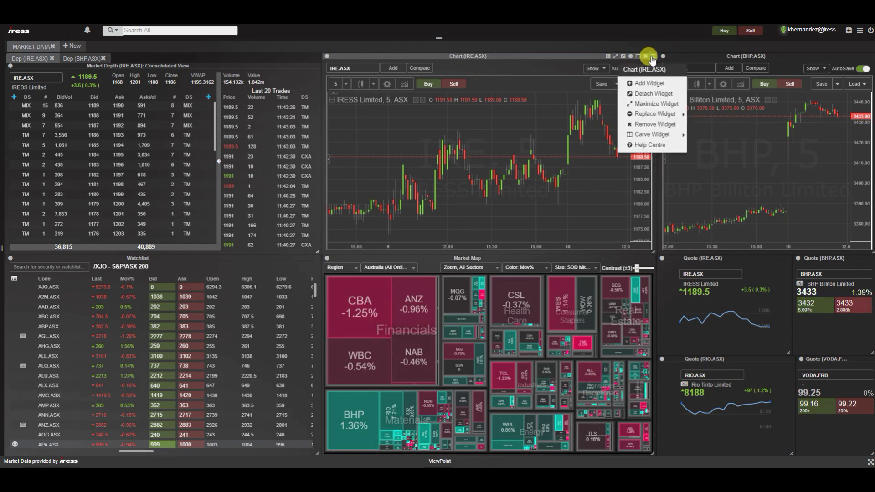
pyautogui.click(656, 104)
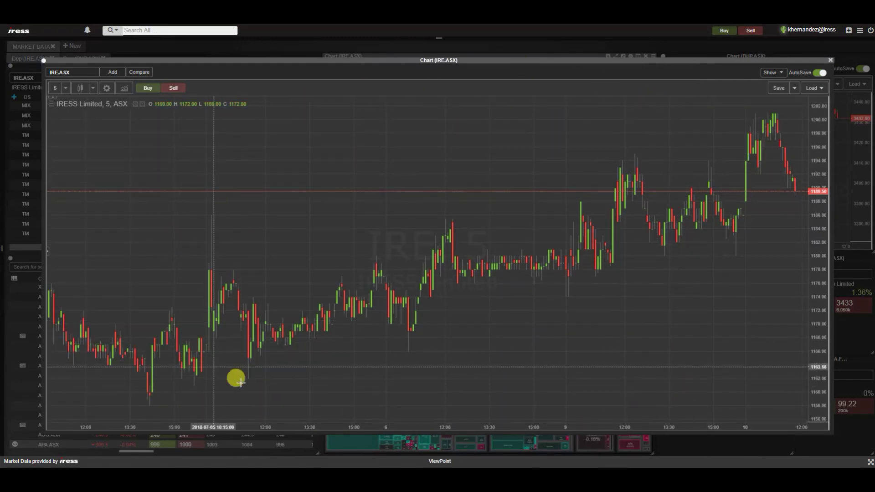
pyautogui.click(66, 87)
pyautogui.click(67, 87)
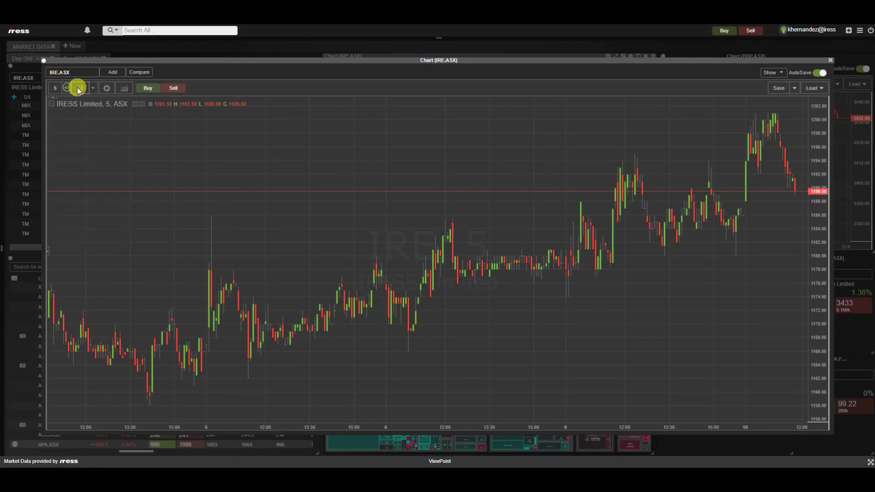
pyautogui.click(831, 59)
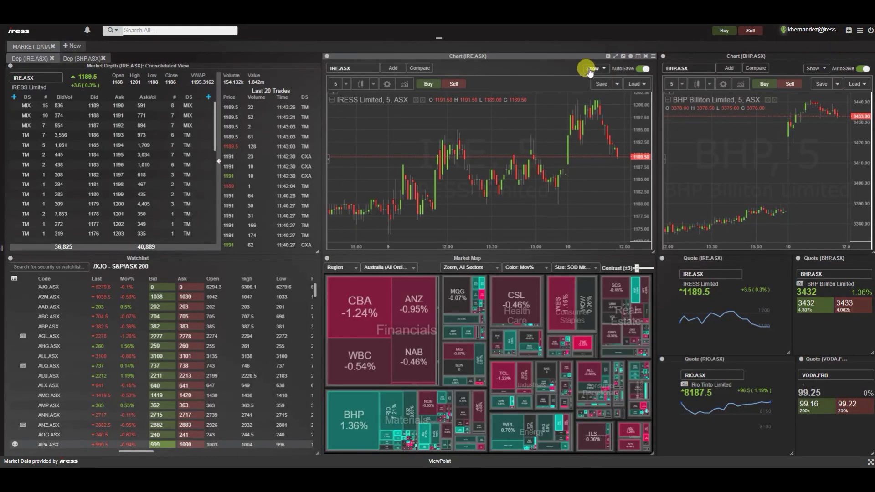
pyautogui.click(653, 56)
pyautogui.moveTo(660, 115)
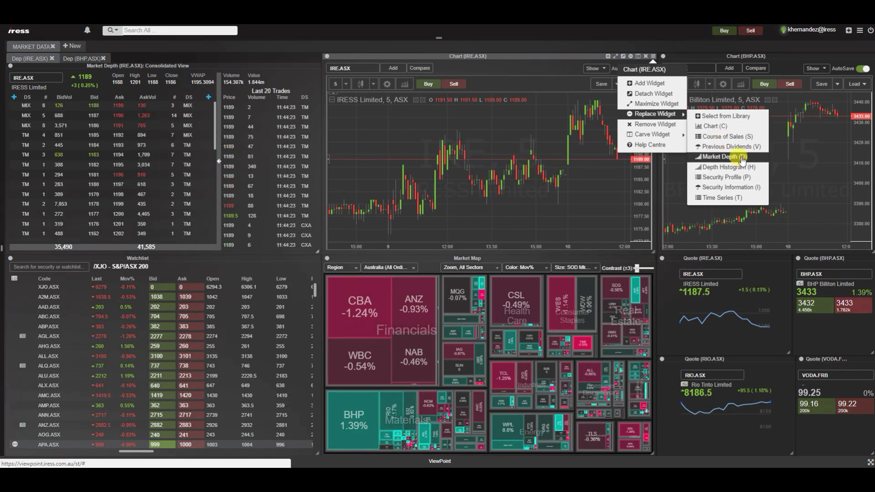
pyautogui.click(551, 67)
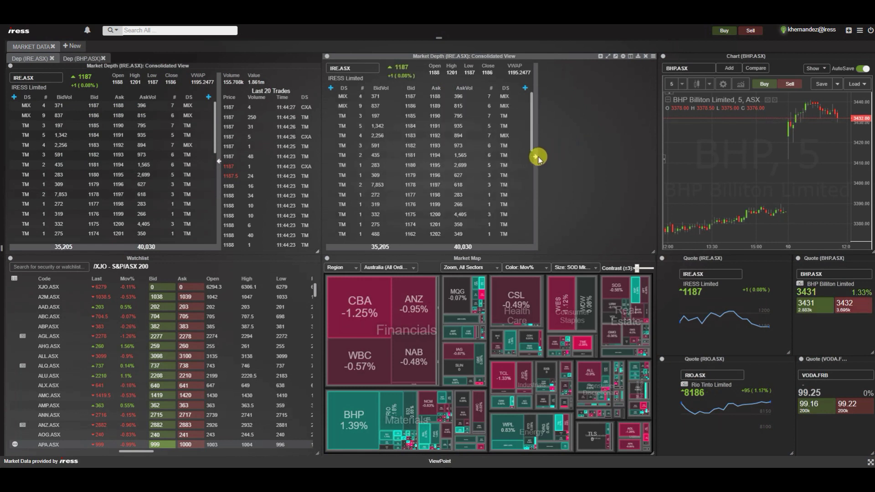
pyautogui.click(537, 157)
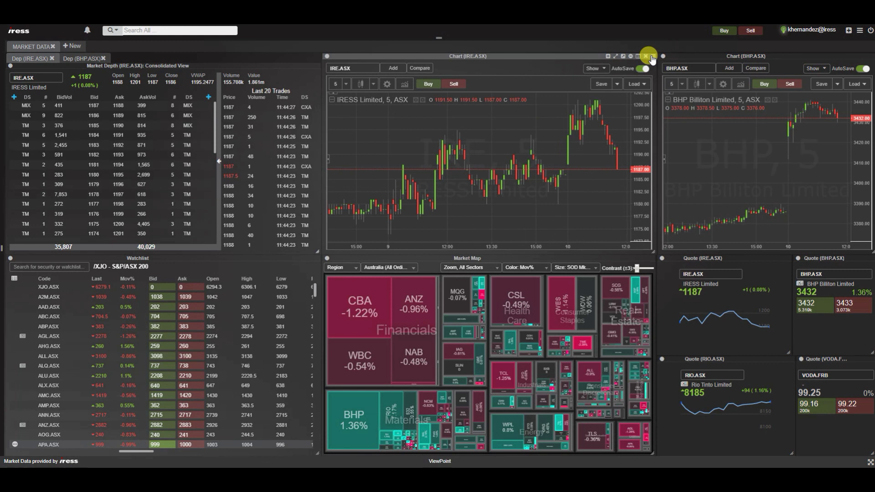
# Carve the IRE.ASX chart panel with Split Vertically and narrow the market depth column.
pyautogui.click(653, 56)
pyautogui.moveTo(651, 135)
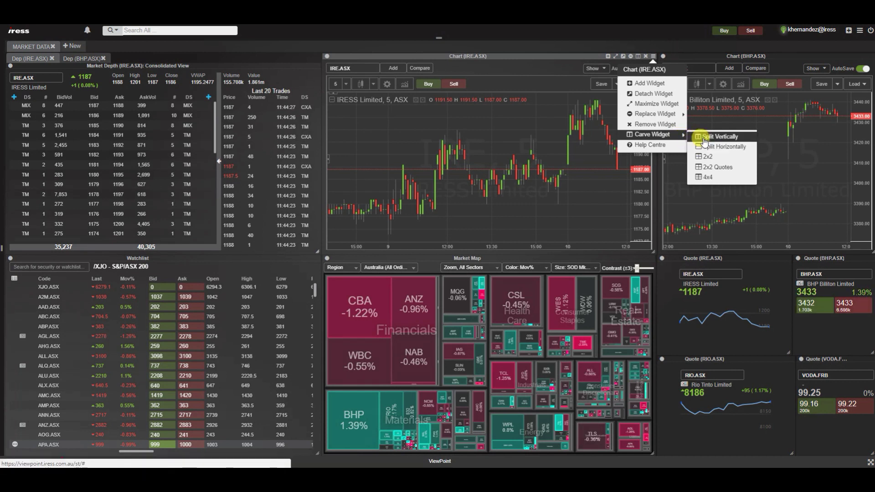
pyautogui.click(704, 138)
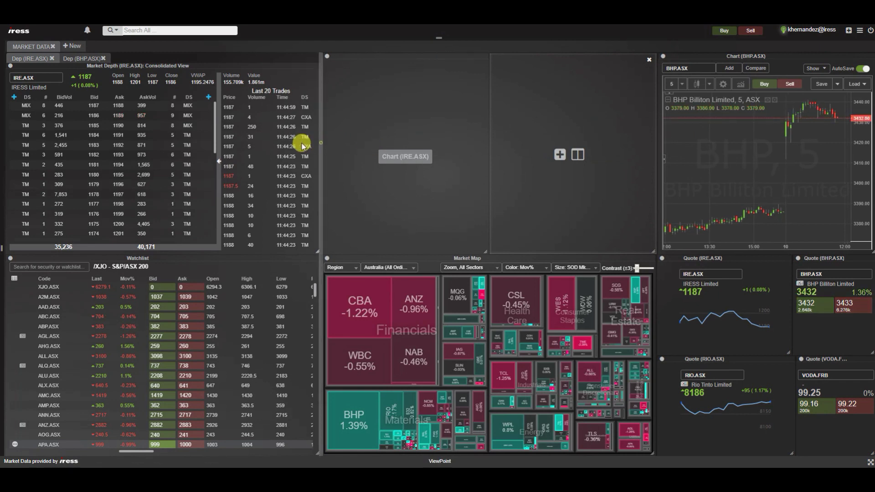
pyautogui.moveTo(302, 145); pyautogui.dragTo(221, 129)
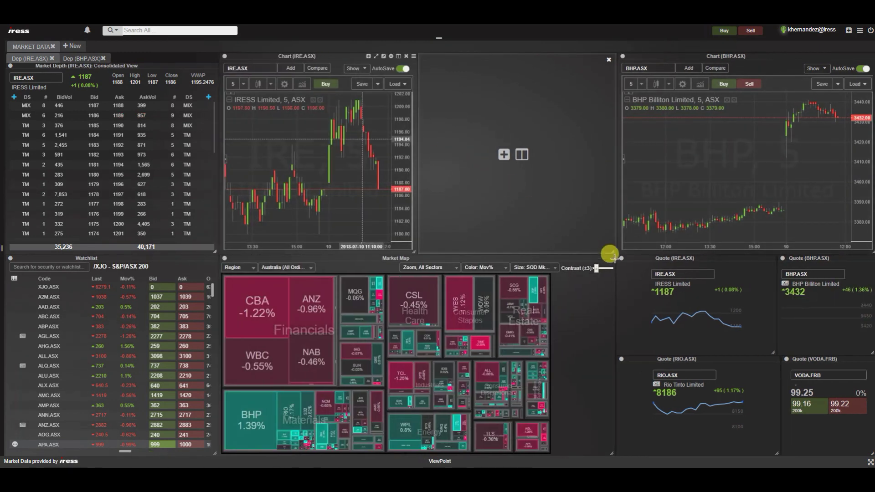
# Add a Chart widget to the empty pane and load RIO.ASX into it.
pyautogui.click(504, 154)
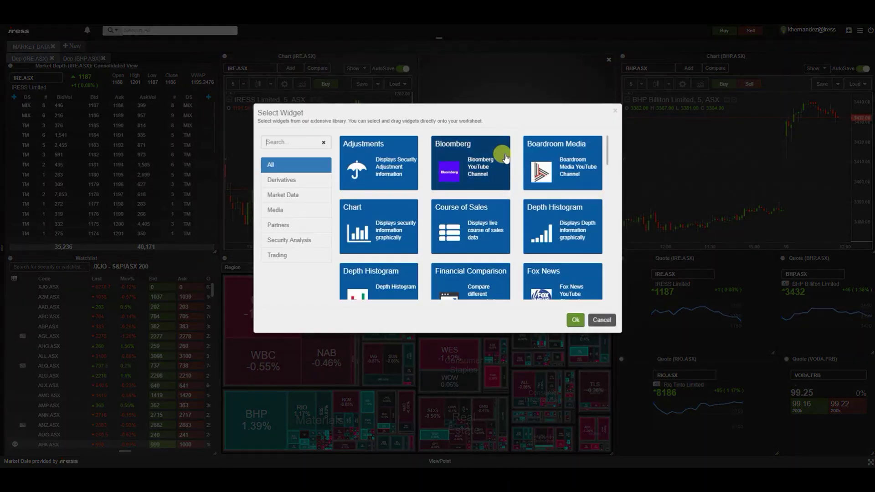
pyautogui.write('char')
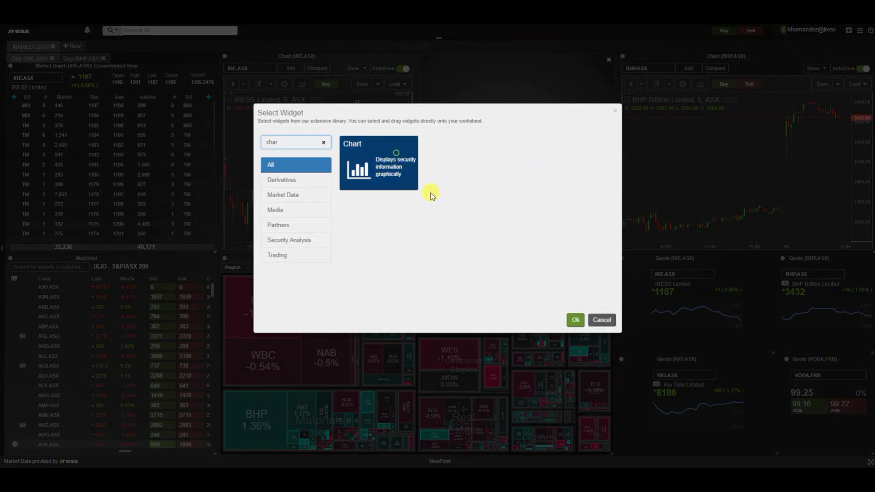
pyautogui.click(575, 320)
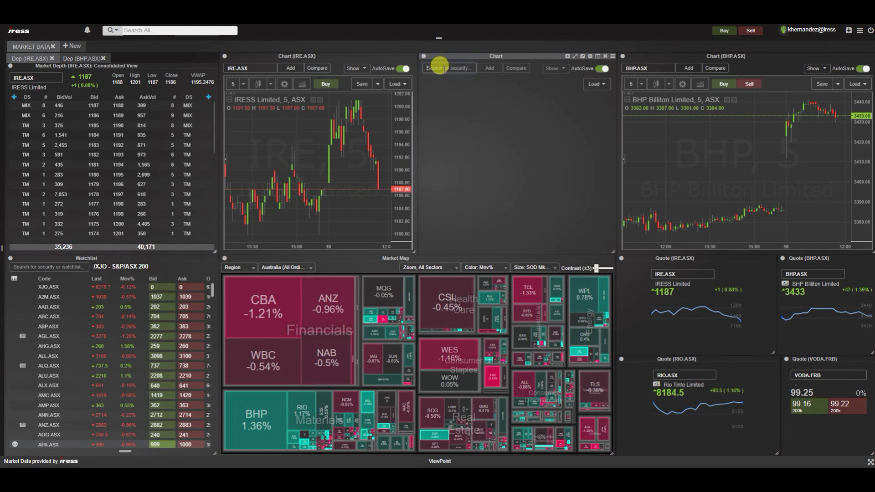
pyautogui.click(439, 66)
pyautogui.write('RIO.A')
pyautogui.press('Return')
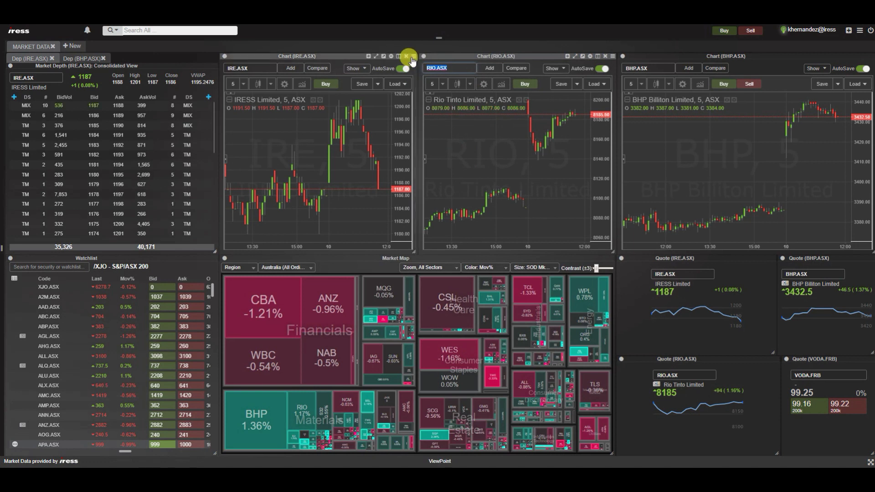
# Remove the IRE.ASX chart via its title-bar X, leaving RIO.ASX to fill the middle panel.
pyautogui.click(413, 56)
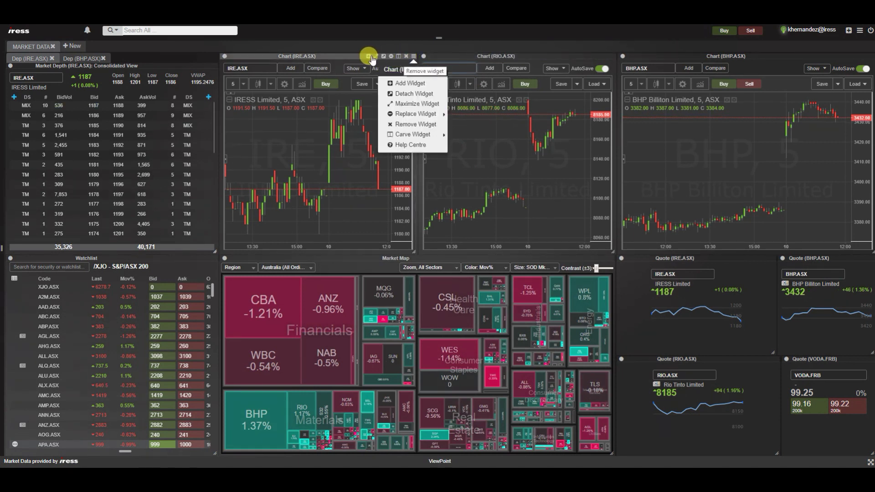
pyautogui.click(348, 55)
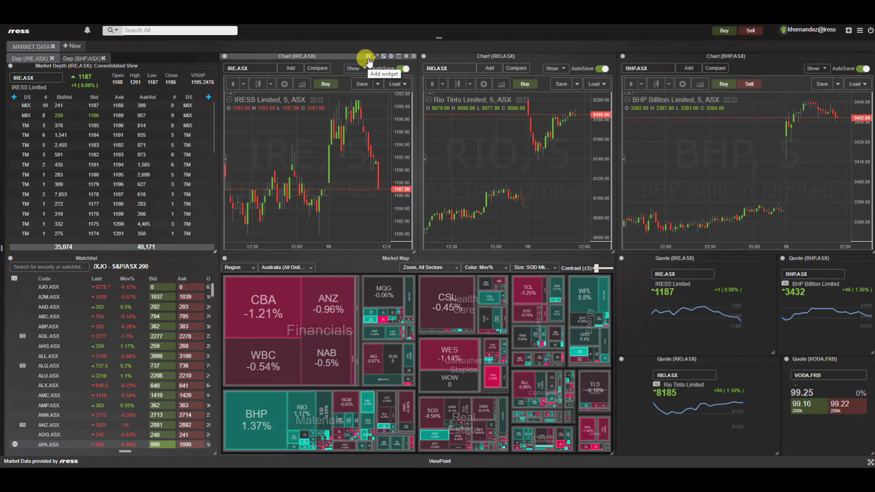
pyautogui.click(414, 56)
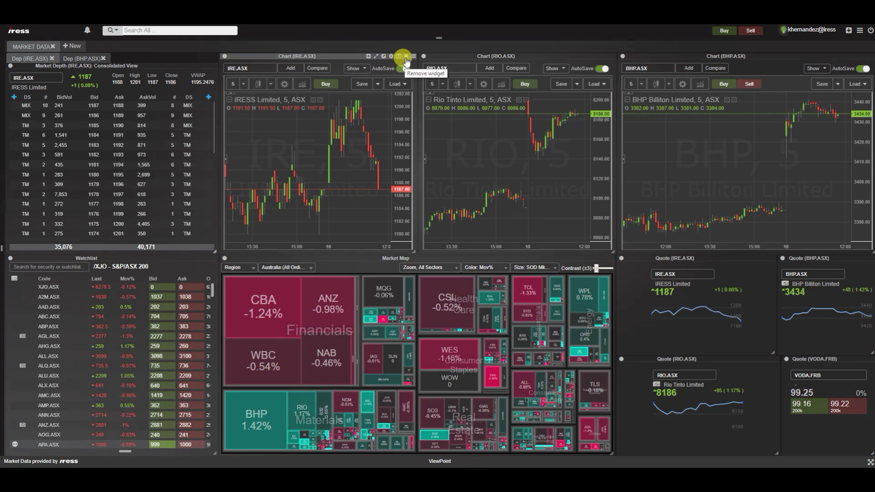
pyautogui.click(406, 57)
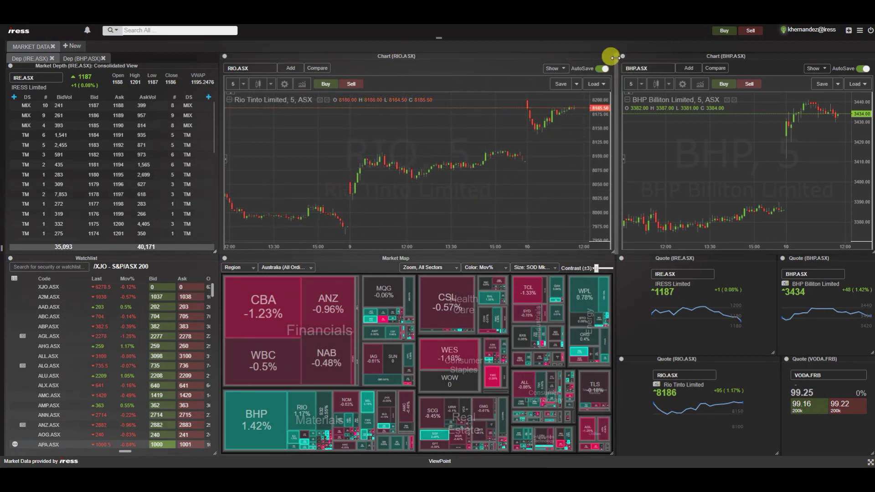
pyautogui.click(612, 57)
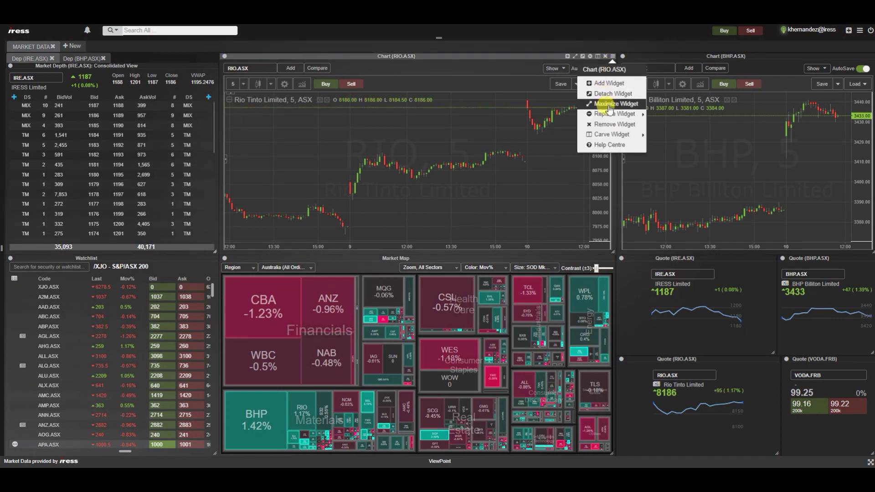
pyautogui.click(558, 56)
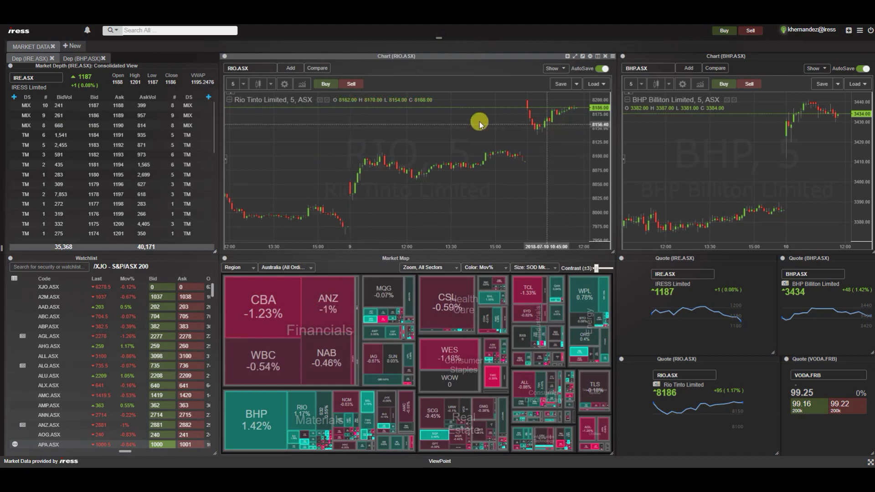